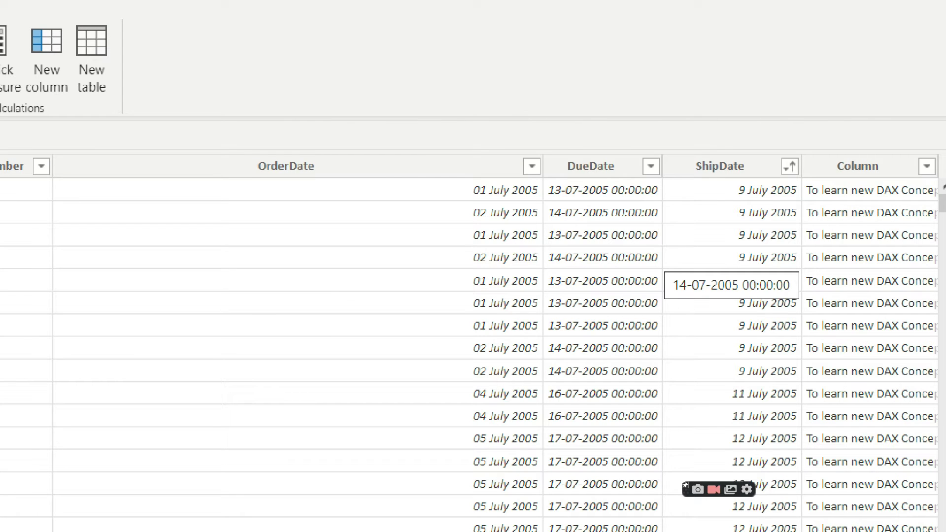
Resize columns in the FactInternetSales data grid
drag(570, 173, 611, 173)
drag(696, 179, 744, 174)
drag(257, 173, 320, 174)
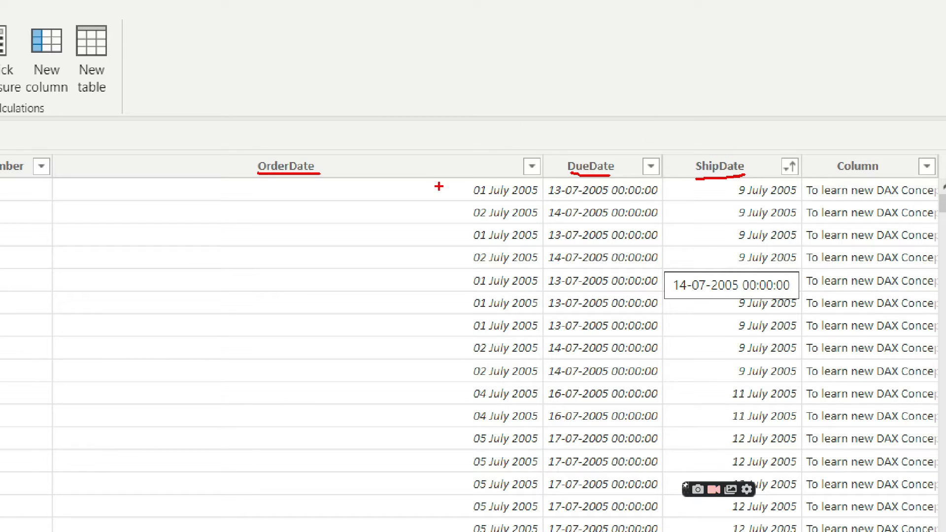
mouse_move(458, 184)
mouse_down()
mouse_move(491, 203)
mouse_move(513, 196)
mouse_up()
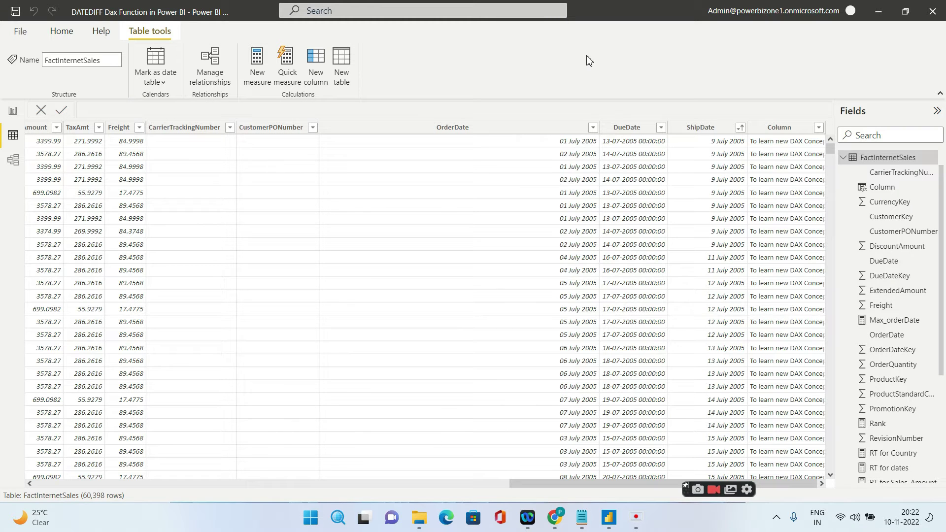
Start a new calculated column named Time to Ship using DATEDIFF
click(321, 82)
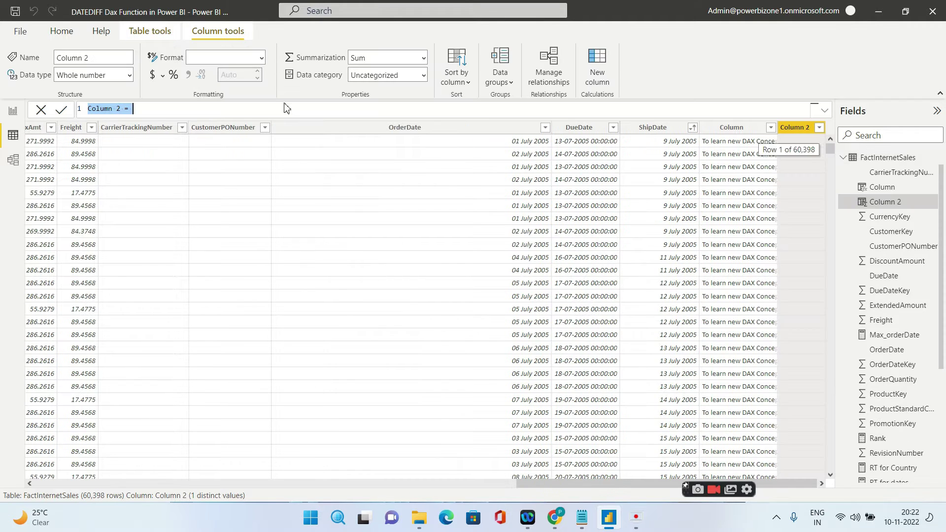
text(Time t)
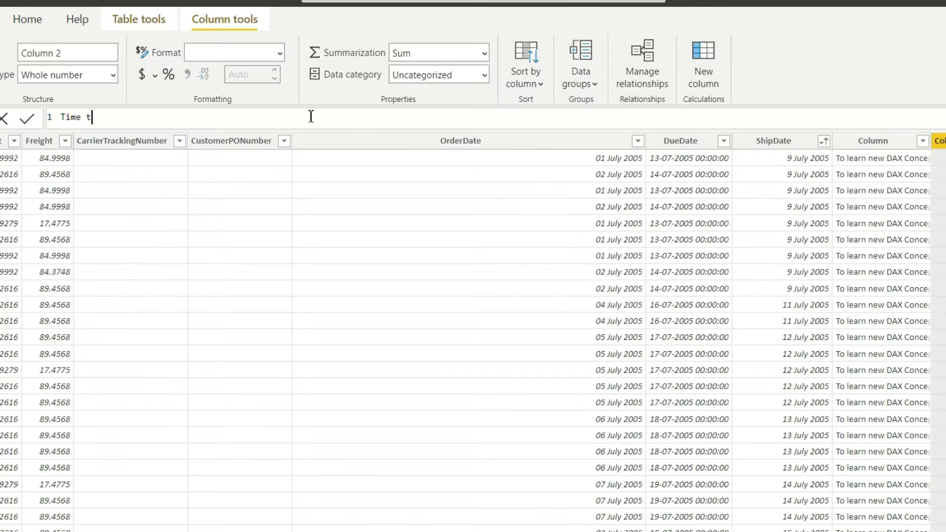
text(o Ship=)
key(shift+Return)
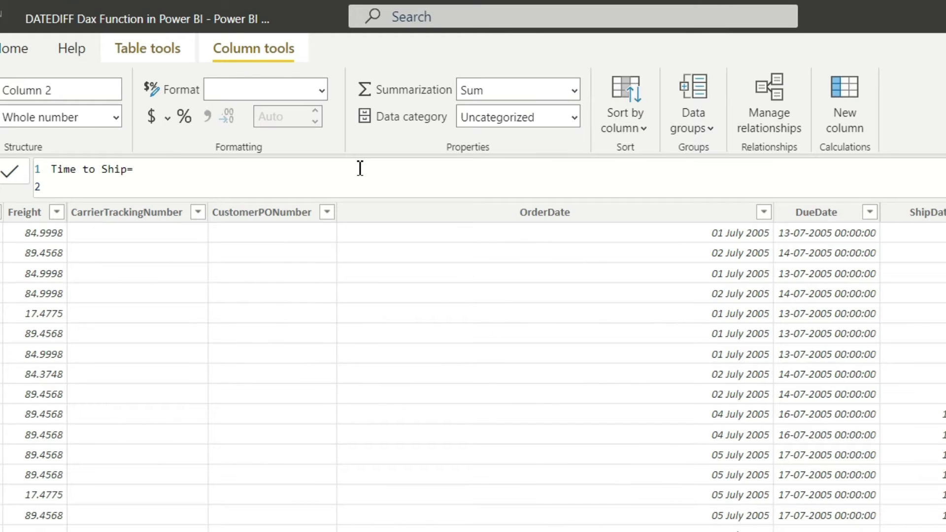
text(datediff)
key(Tab)
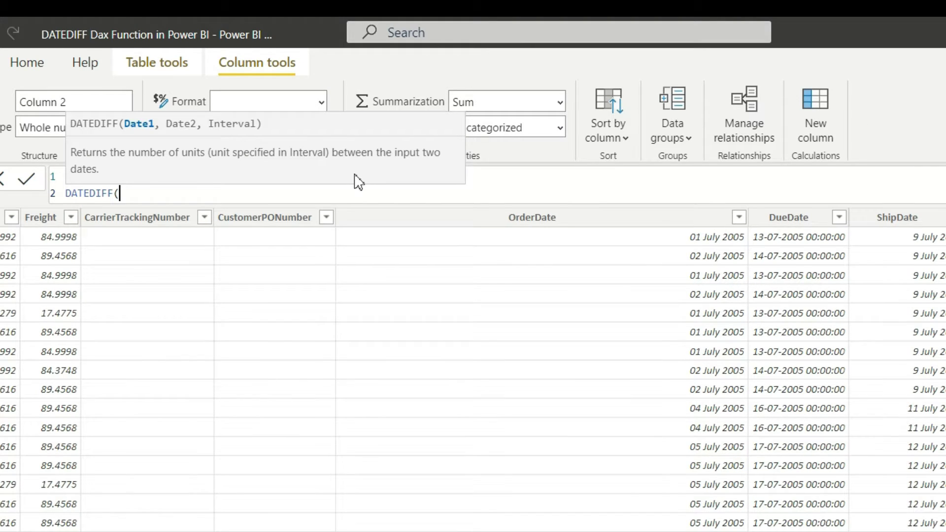
Give DATEDIFF the arguments OrderDate, ShipDate and DAY, and commit the column
text(orde)
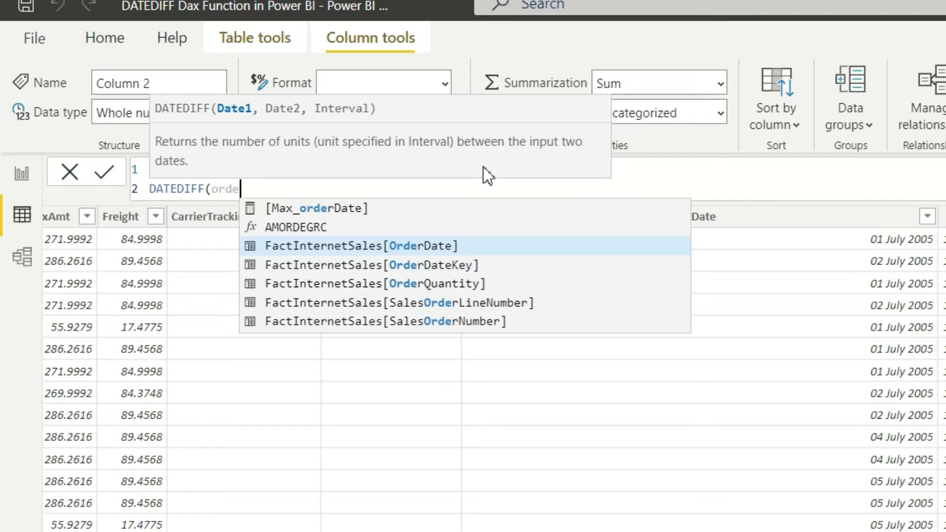
key(Tab)
text(,)
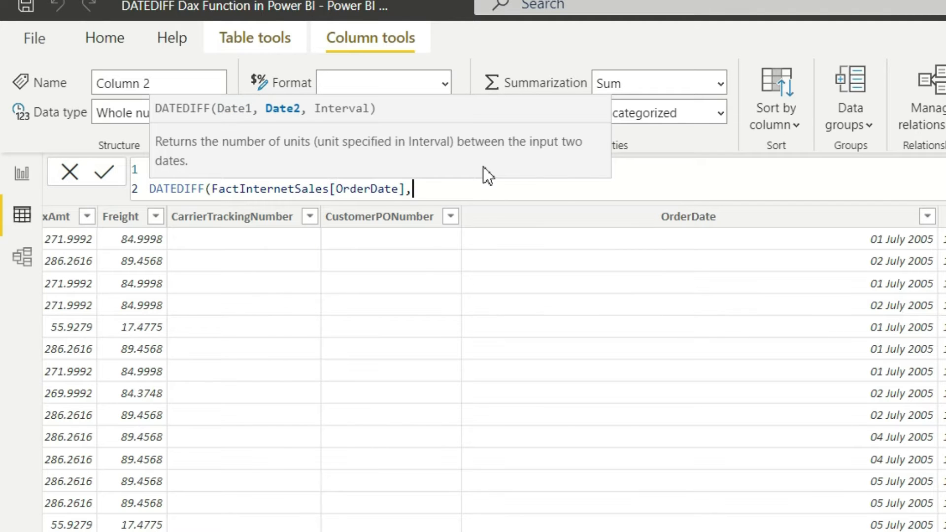
text(ship)
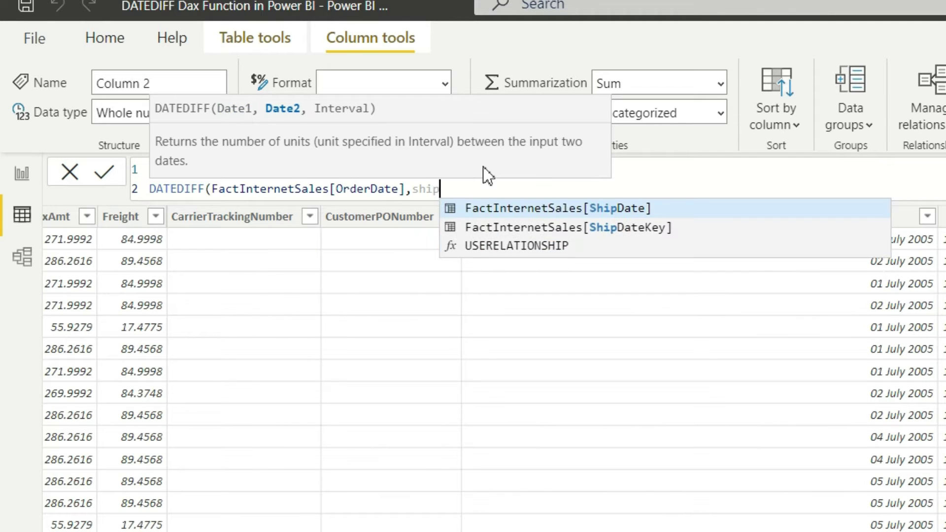
key(Tab)
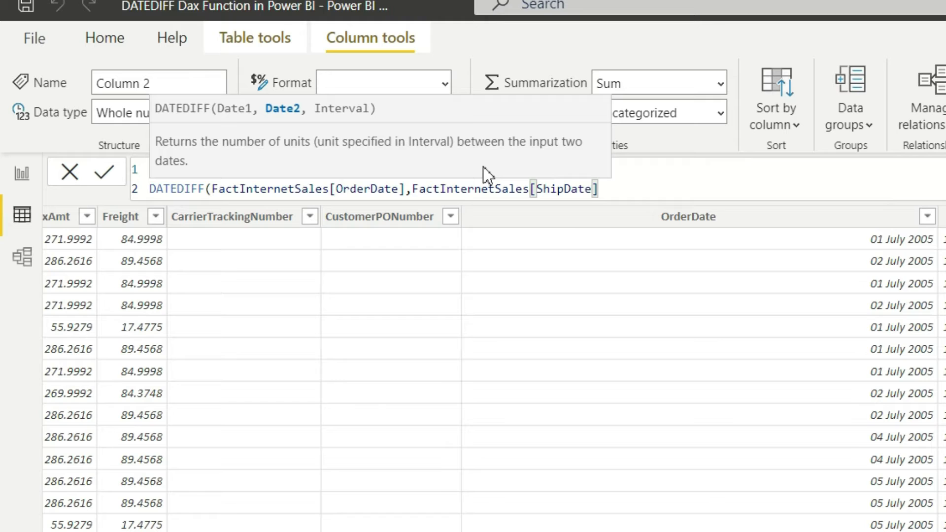
text(,)
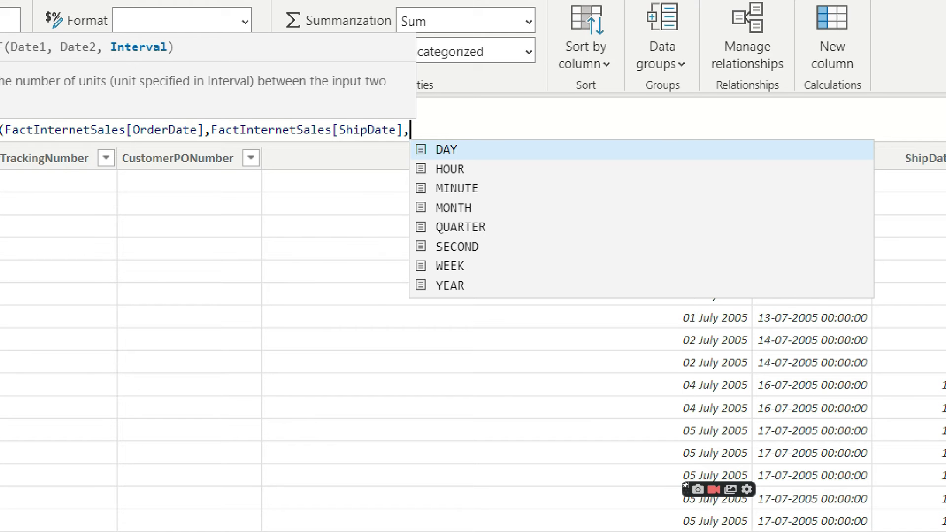
key(Escape)
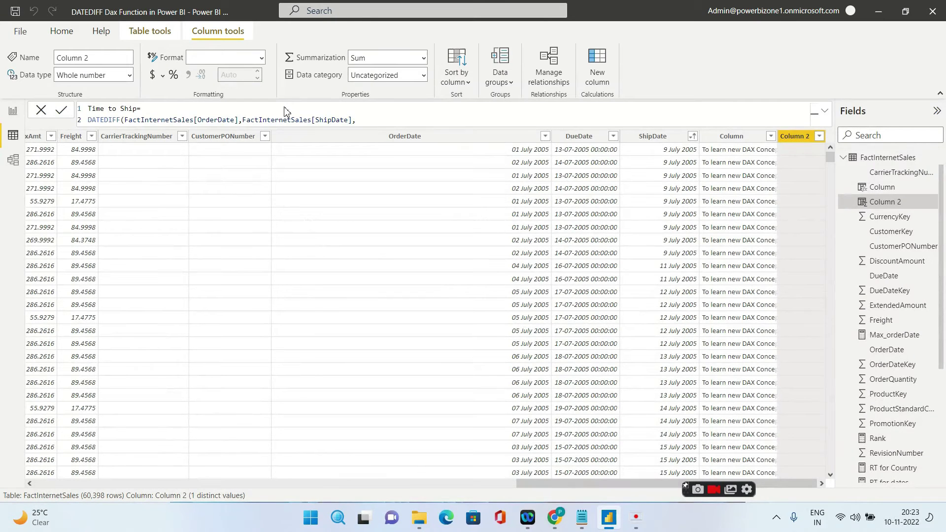
text(day)
key(Tab)
text())
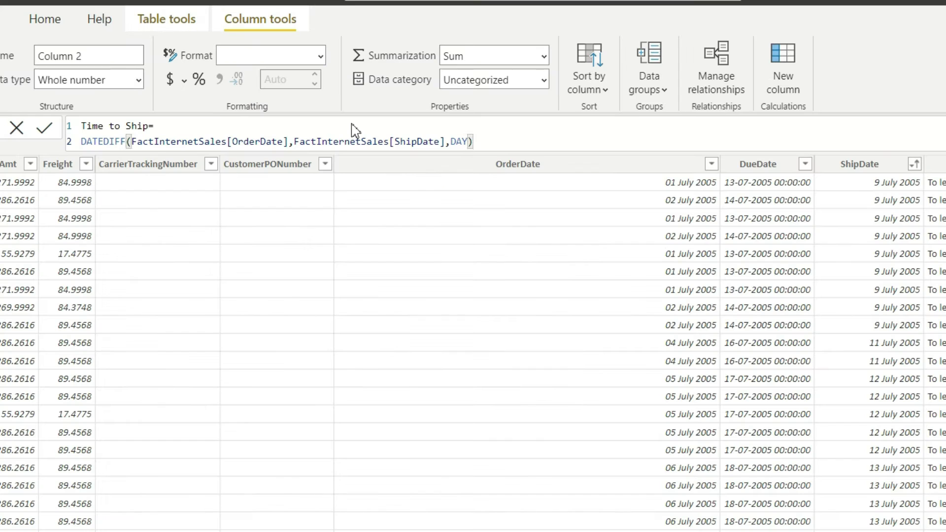
key(Return)
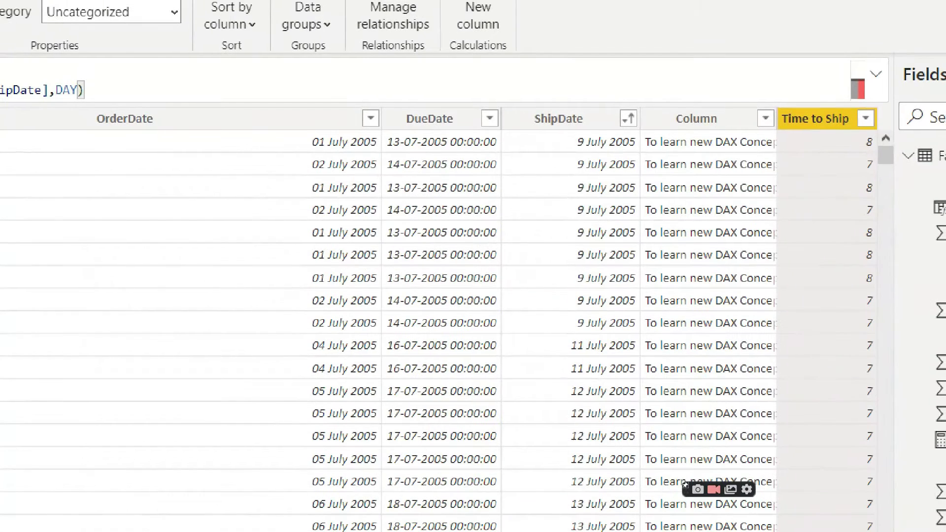
drag(300, 146, 315, 146)
drag(573, 149, 594, 150)
key(Escape)
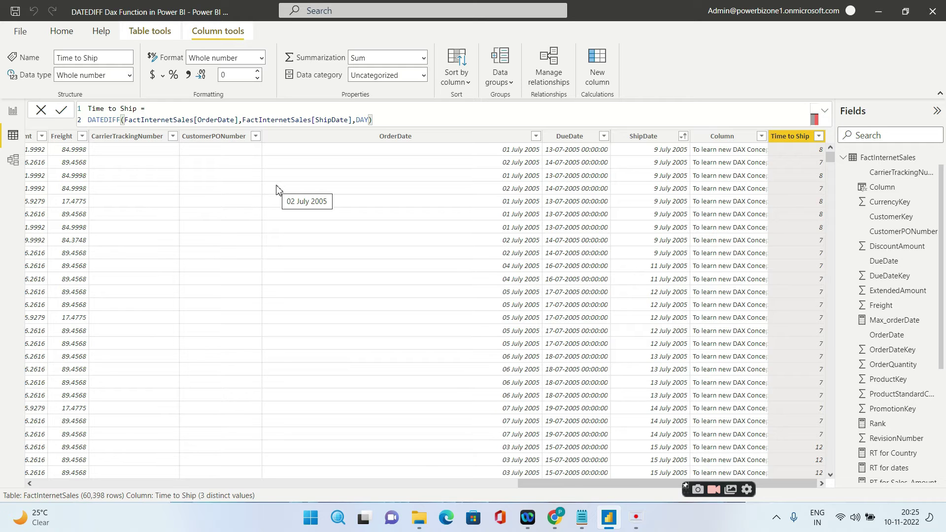
Create a FactInternetSales measure 'Average Time to Ship' starting AVERAGEX(FactInternetSales,
right_click(889, 157)
click(889, 166)
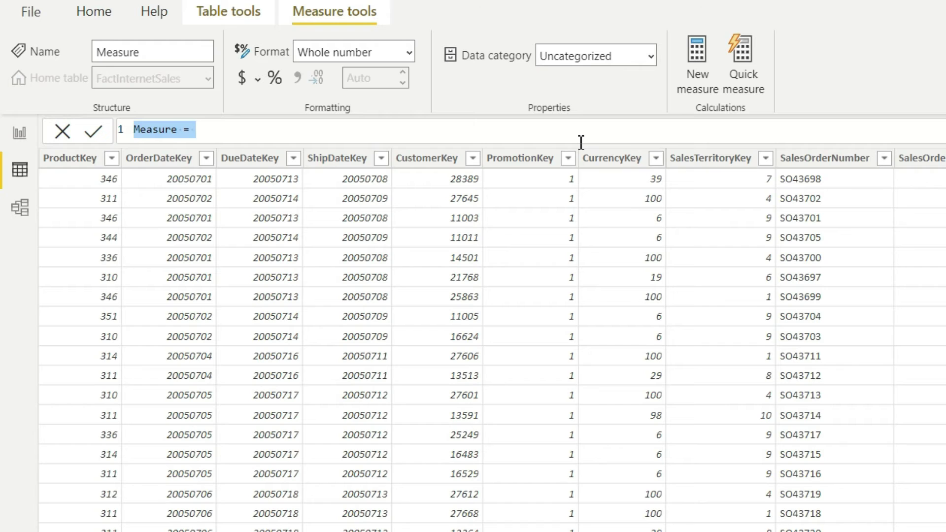
text(Averag)
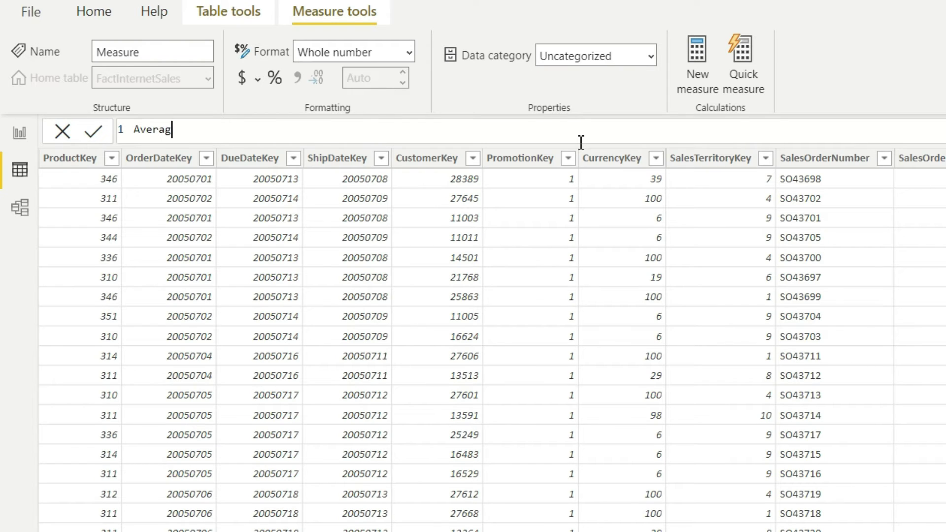
text(e Time to Ship)
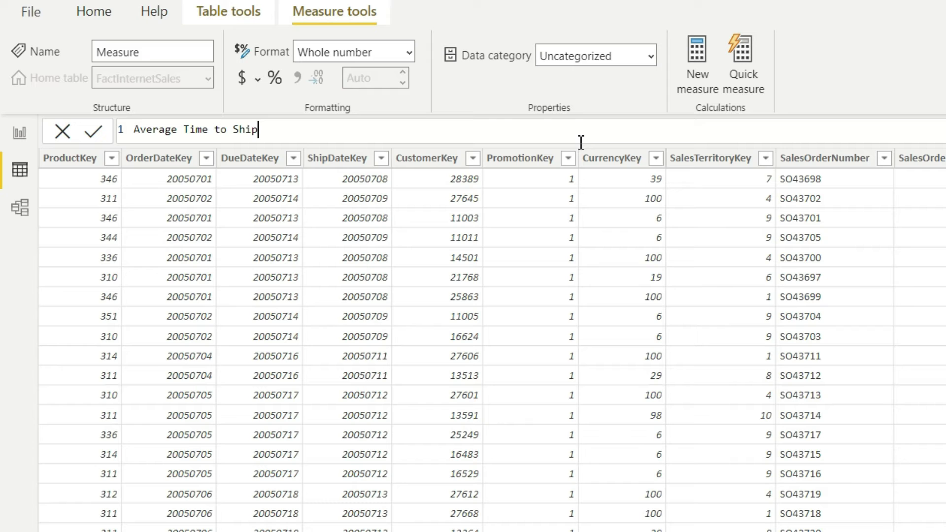
text(=)
key(shift+Return)
text(AVERAG)
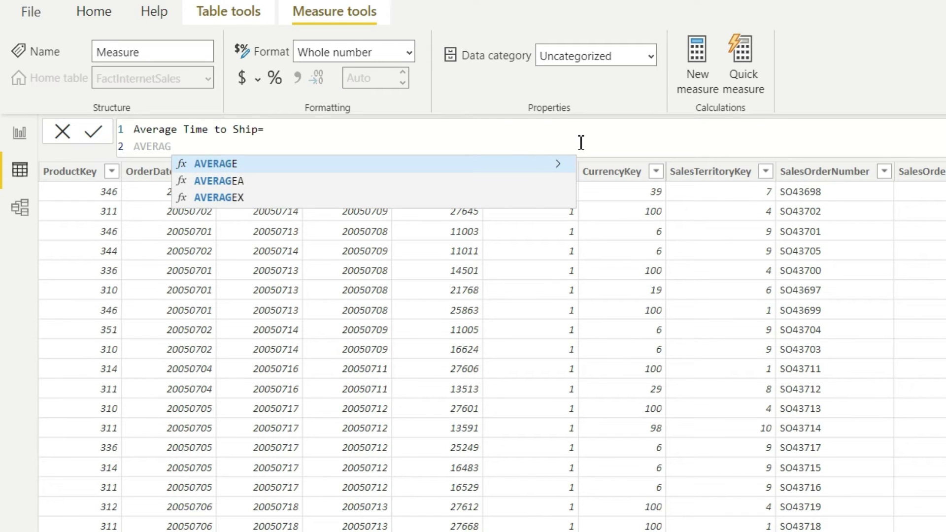
key(Down)
key(Down)
key(Tab)
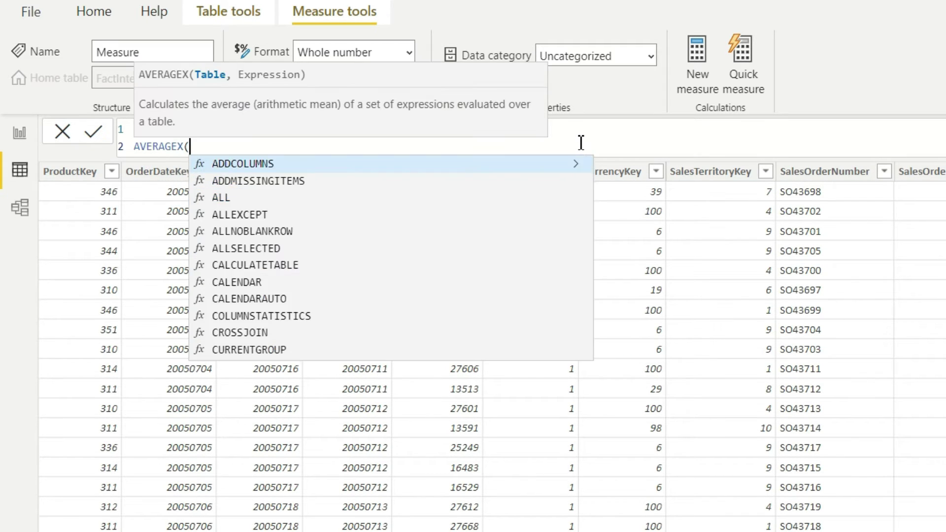
text(fact)
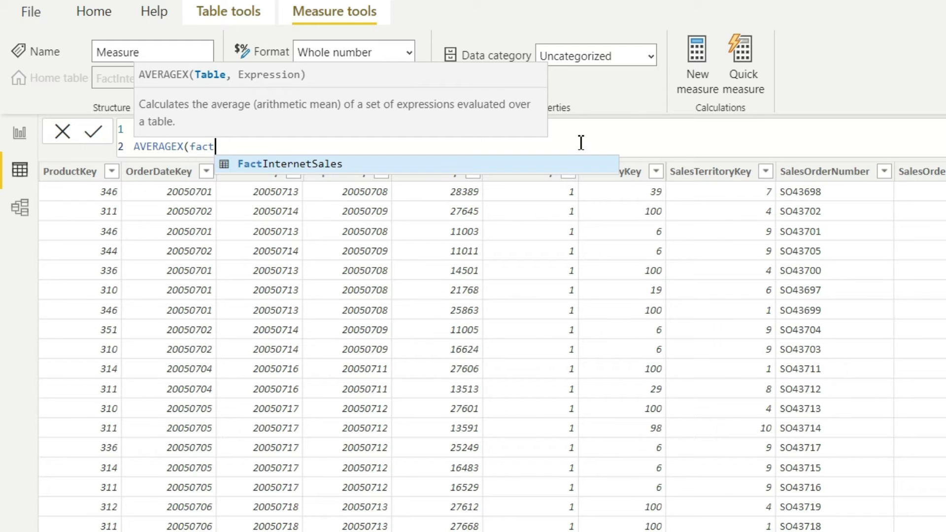
key(Tab)
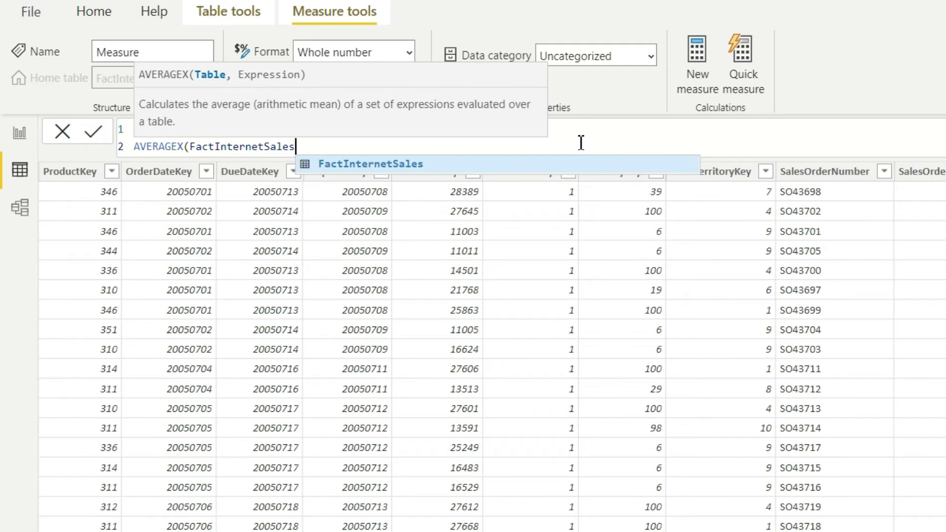
text(,)
Use DATEDIFF(OrderDate, ShipDate, DAY) as the AVERAGEX expression and close the formula
key(shift+Return)
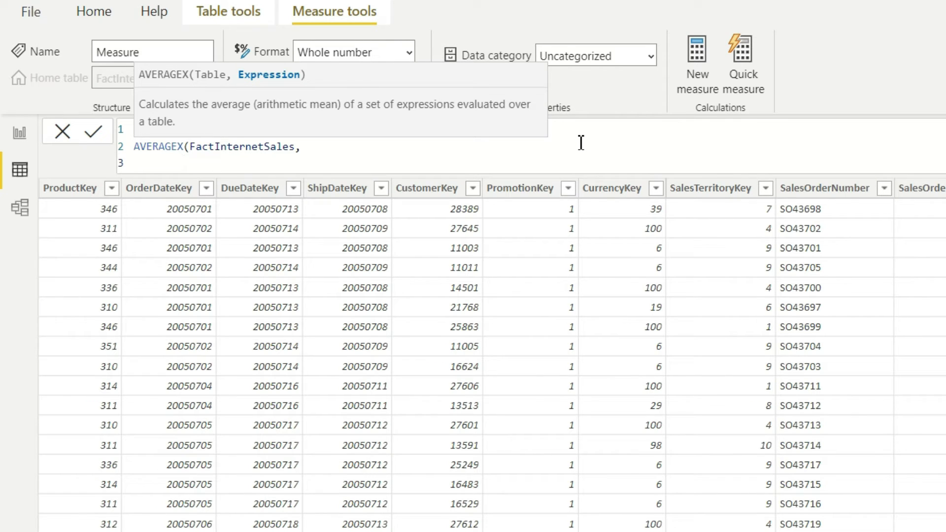
text(DATE)
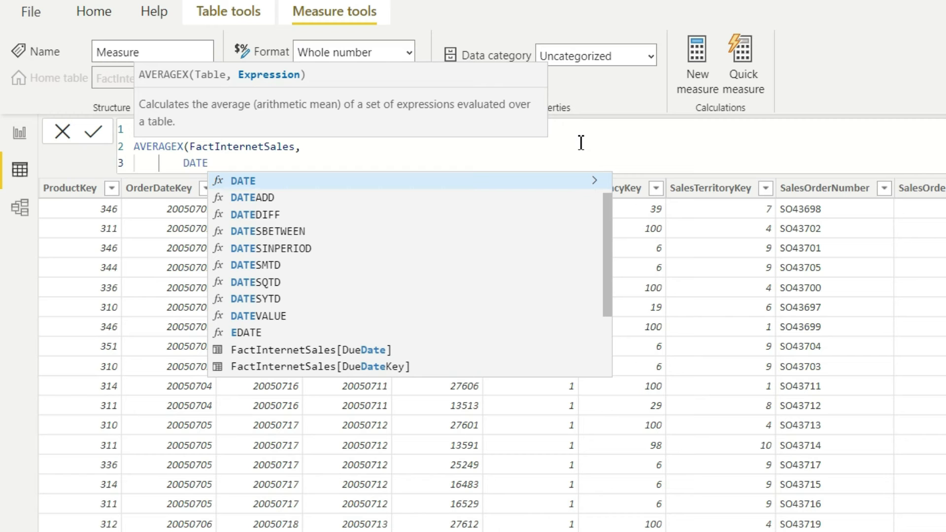
key(Down)
key(Down)
key(Tab)
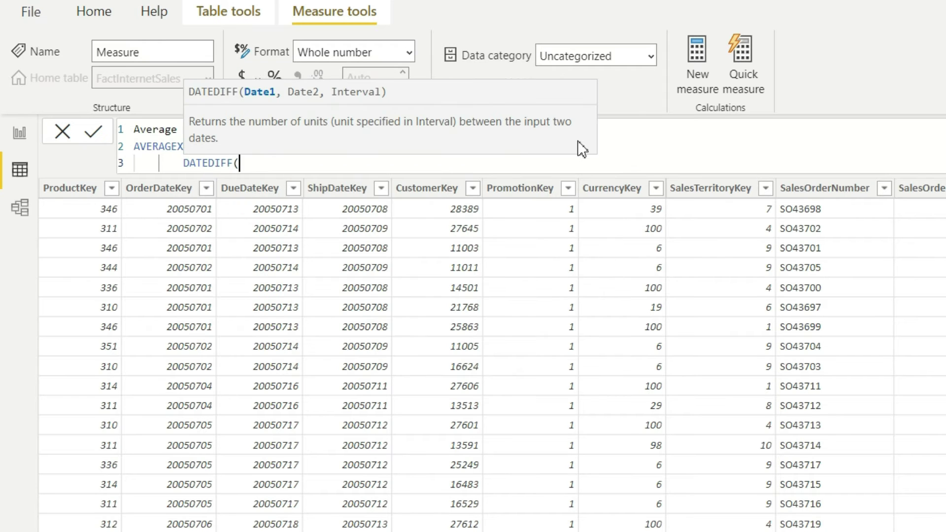
text(orde)
key(Tab)
text(,ship)
key(Tab)
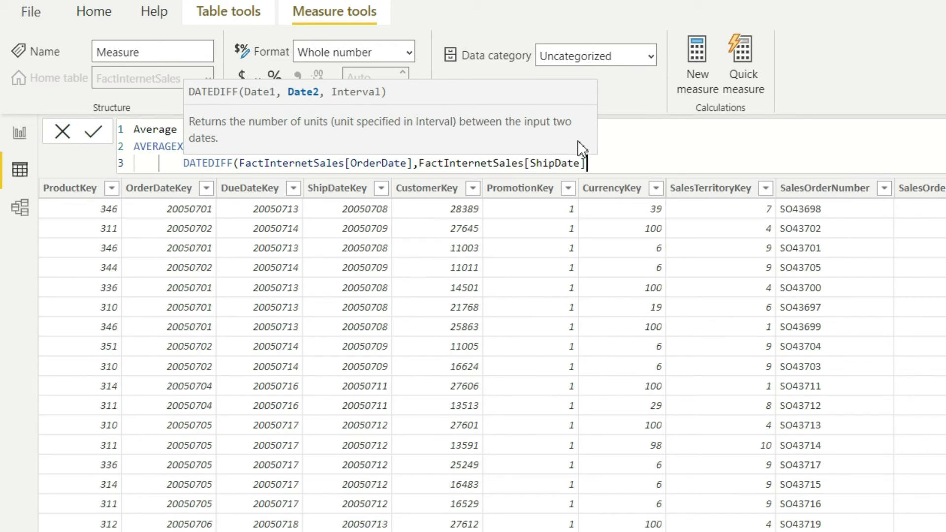
text(,d)
key(Tab)
text())
key(Return)
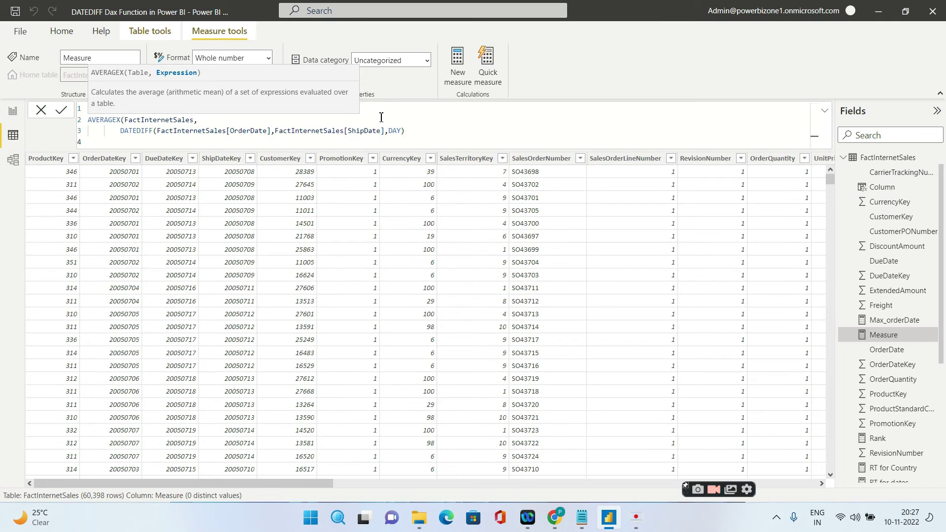
text())
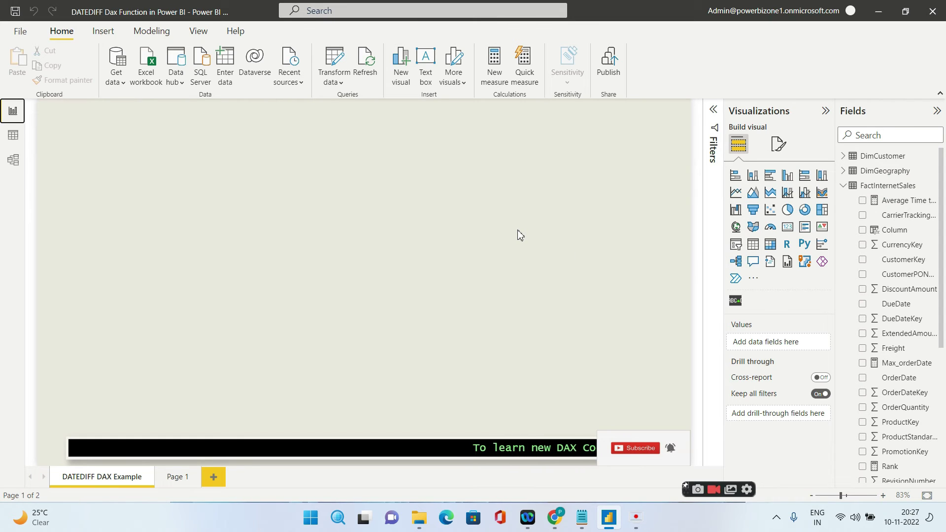
Add a card showing Average Time to Ship (7.00) and enlarge the empty table visual
click(787, 226)
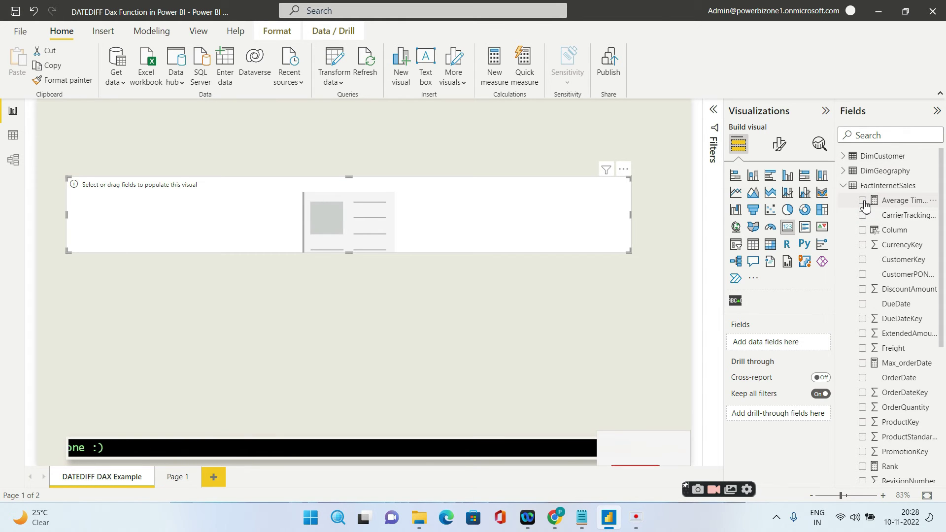
click(863, 201)
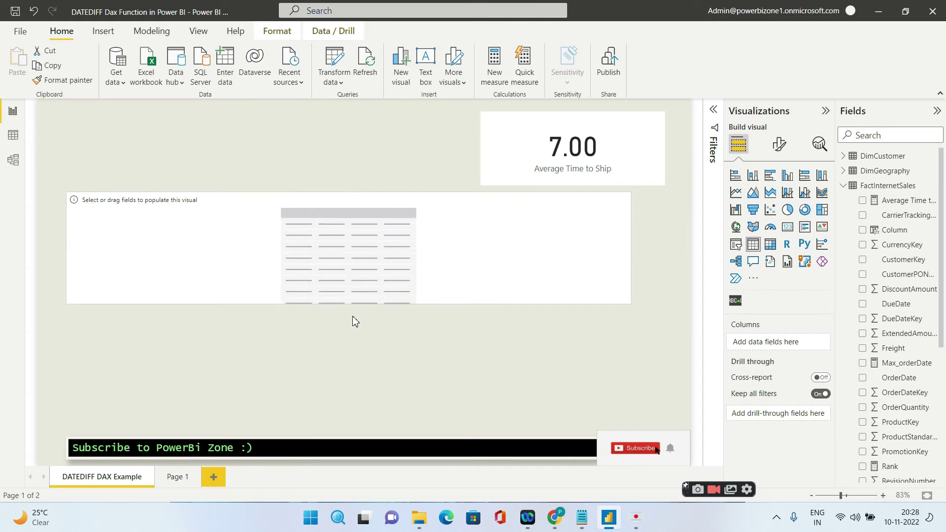
drag(355, 321, 359, 386)
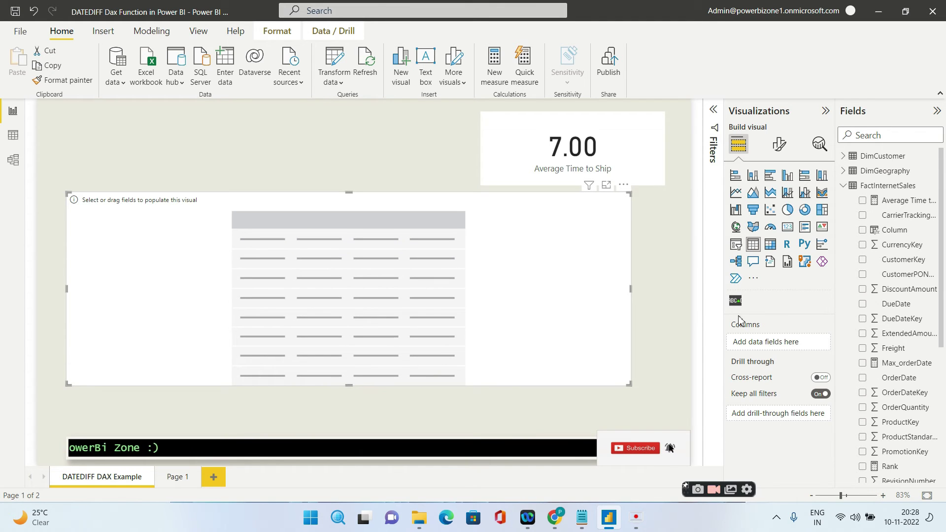
Add ProductKey to the table and set it to Don't summarize
drag(943, 282, 945, 312)
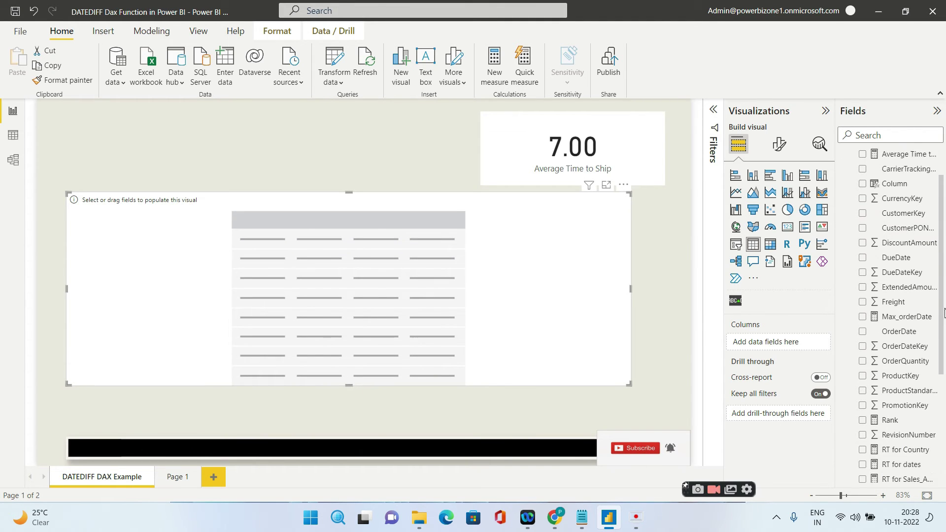
scroll(897, 315, down, 5)
drag(899, 207, 779, 341)
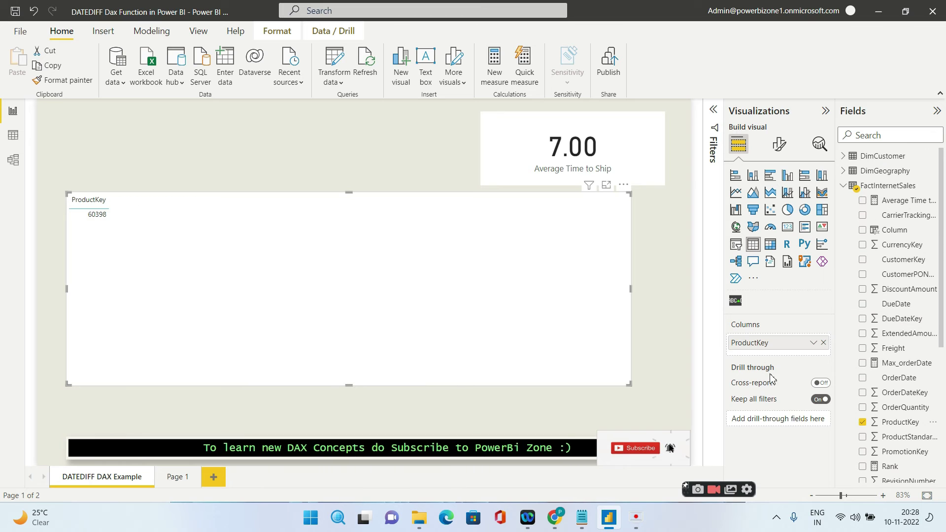
click(814, 344)
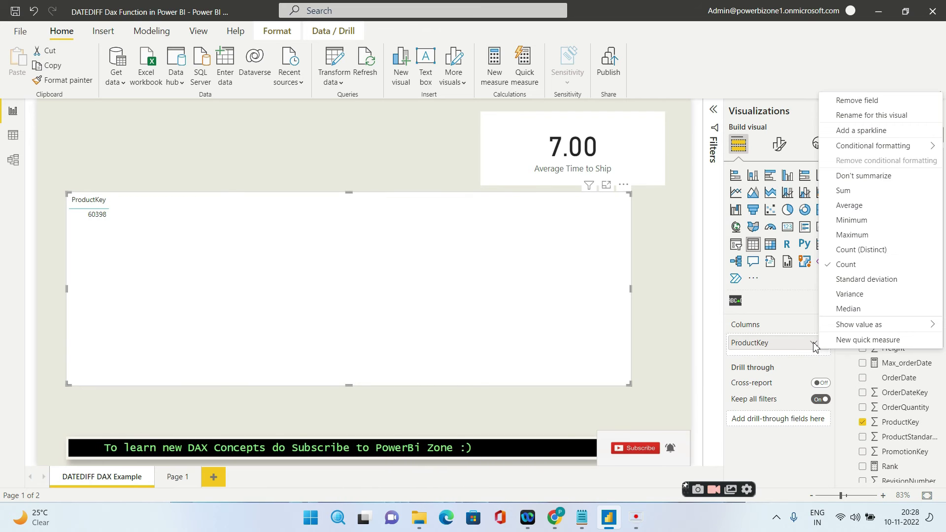
click(853, 176)
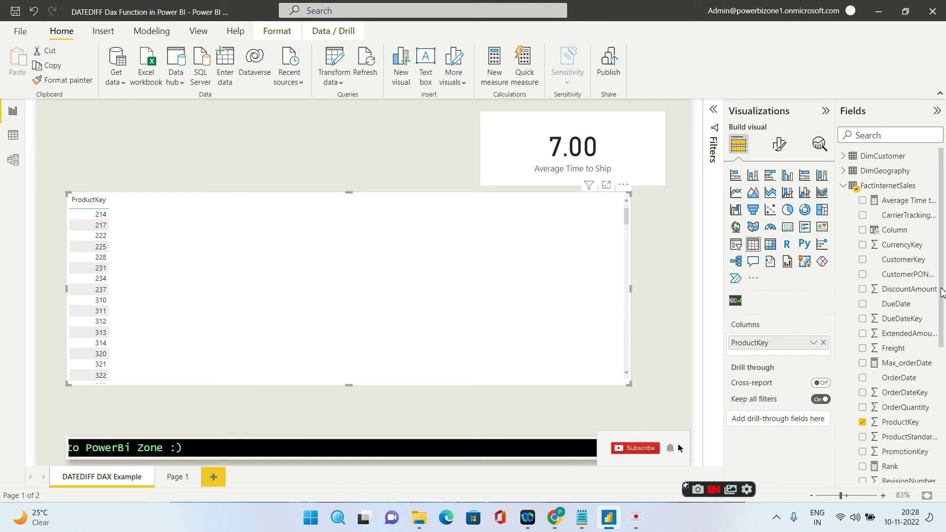
Add the OrderDate and ShipDate fields as table columns
drag(941, 292, 944, 352)
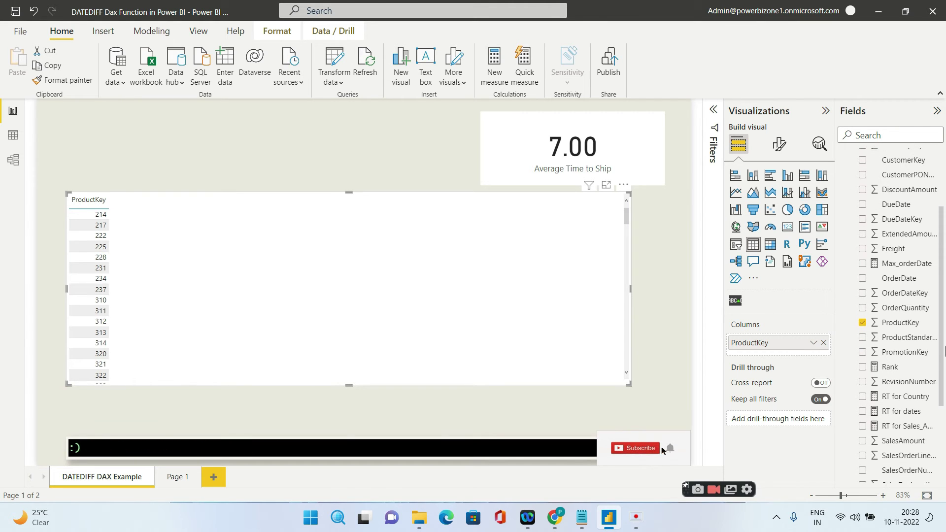
scroll(887, 374, up, 2)
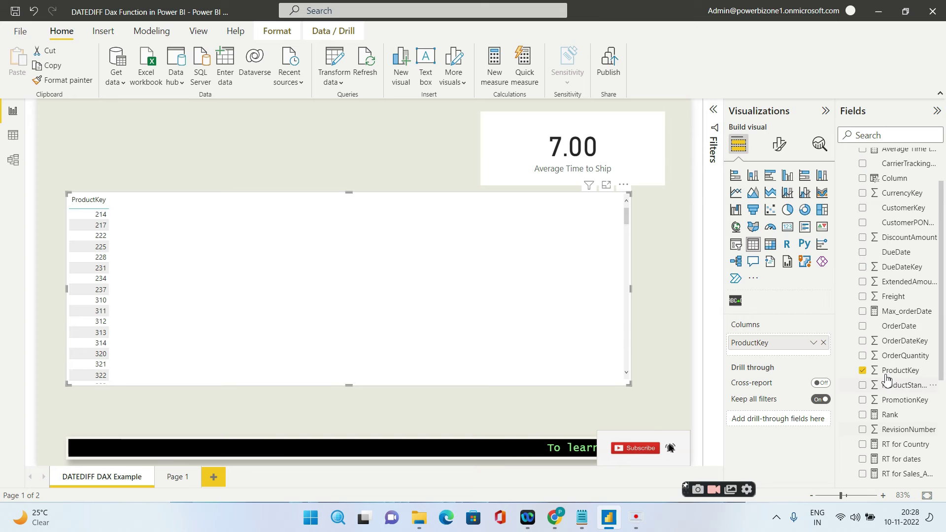
click(899, 328)
scroll(892, 345, down, 6)
click(896, 398)
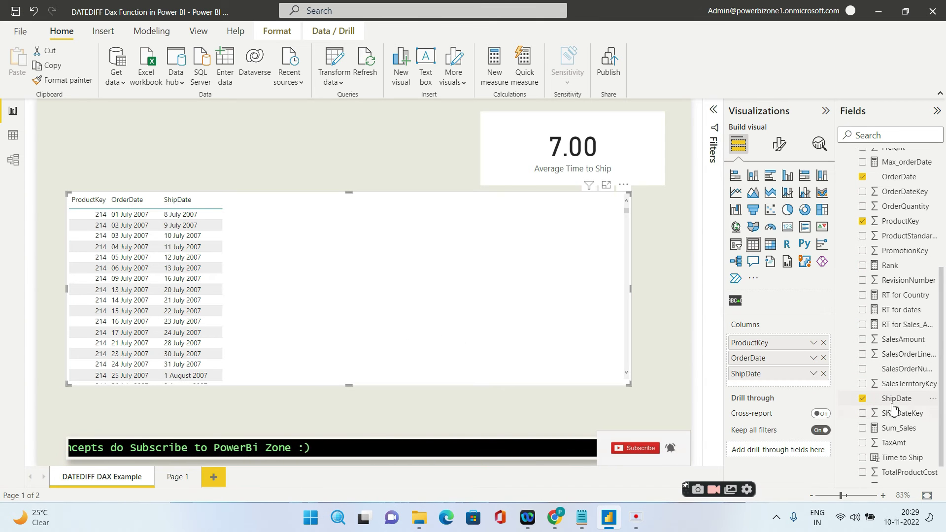
scroll(892, 389, up, 8)
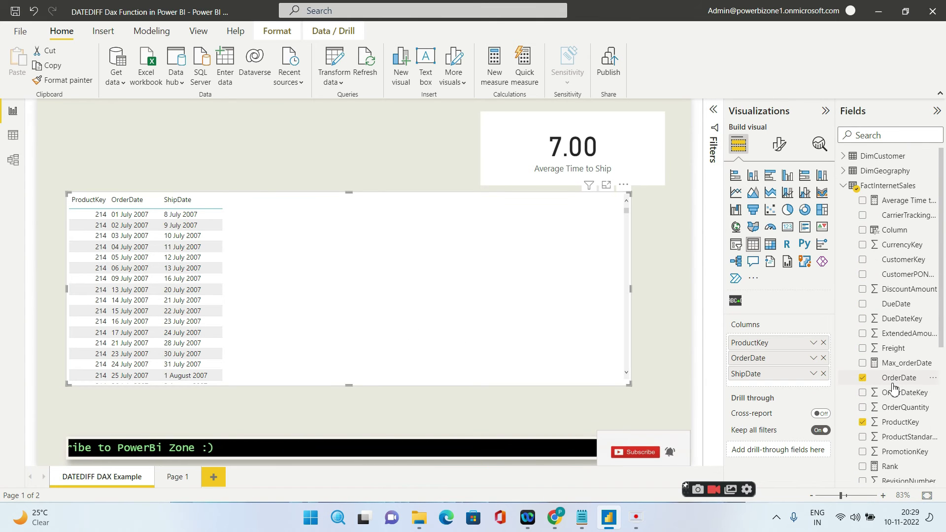
Add the Average Time to Ship measure as a table column, showing 7.00 per row
click(862, 200)
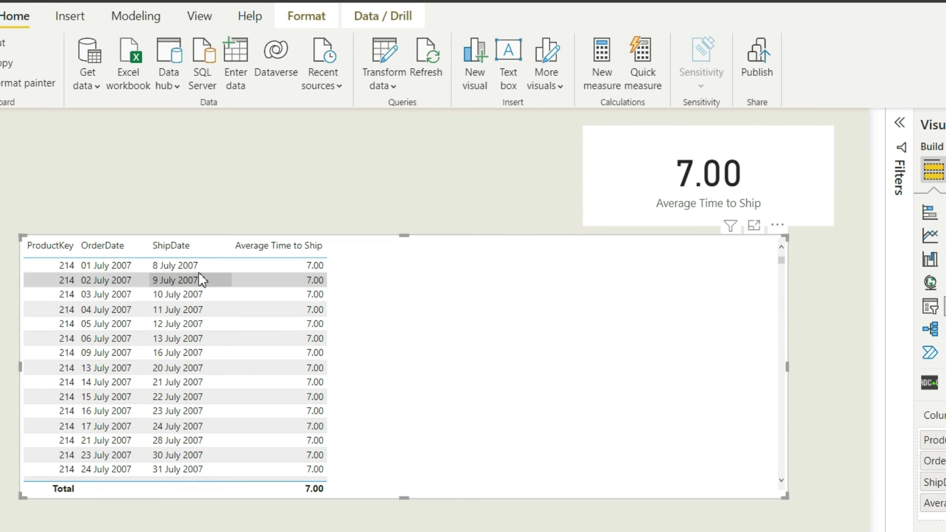
scroll(260, 332, down, 3)
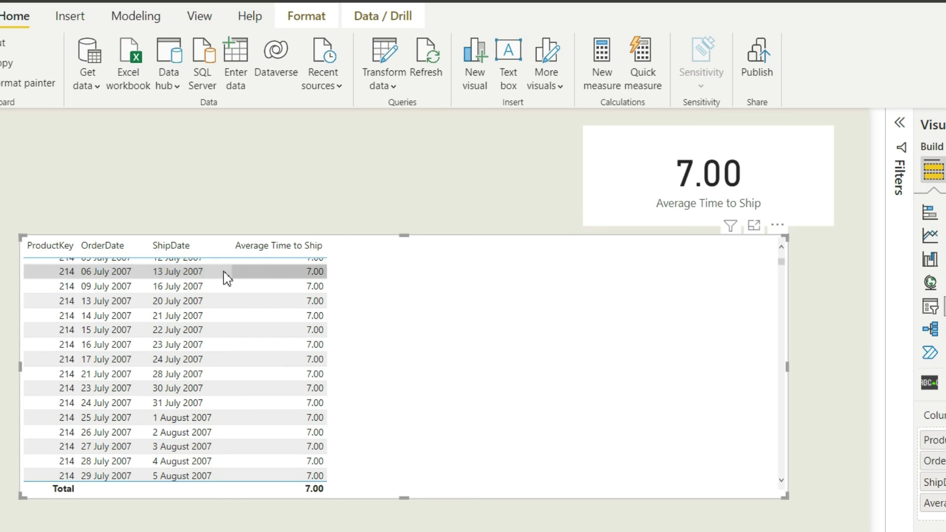